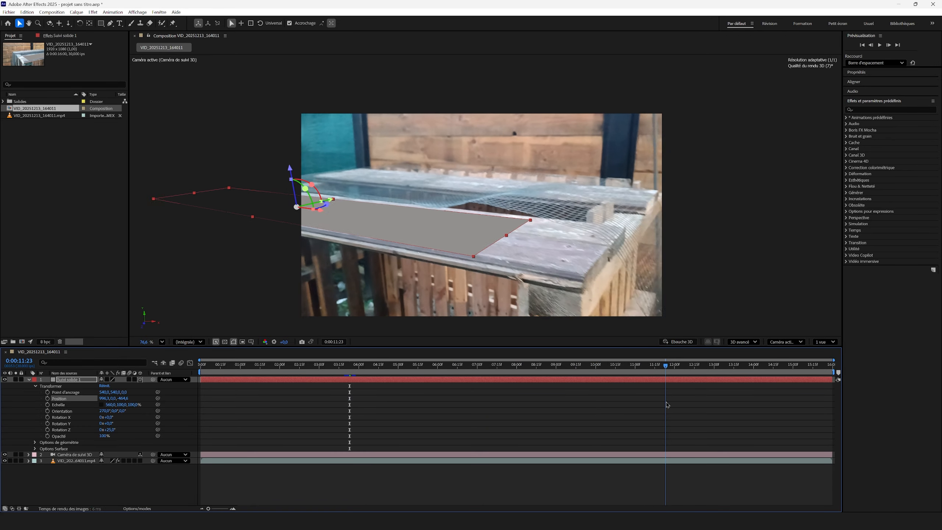
Shift the grey tracked solid along the tabletop so that it covers the surface better.
key(space)
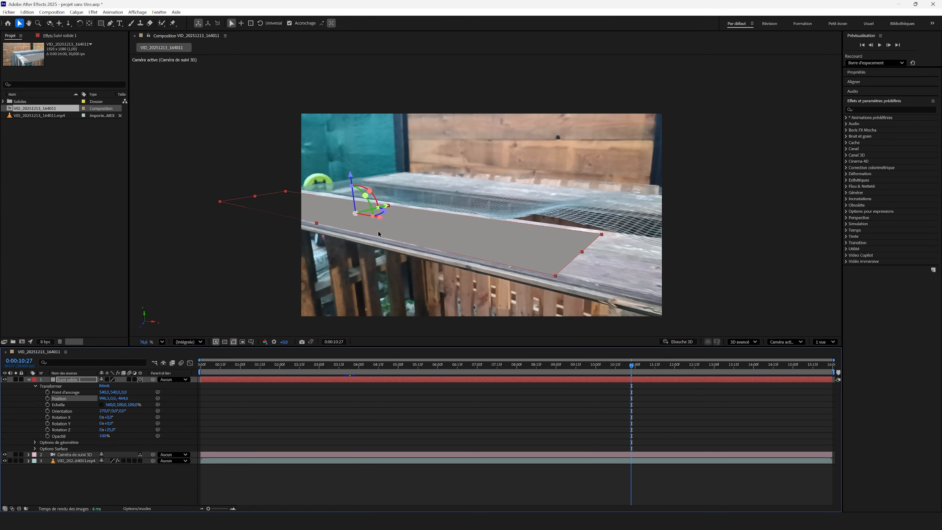
drag(381, 218, 411, 231)
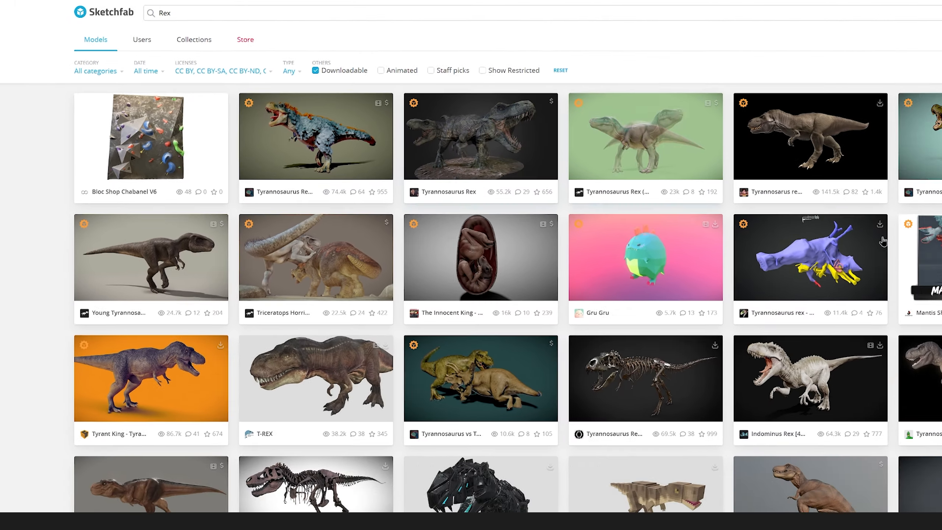
Open a dinosaur model from the Sketchfab results for "Rex" and preview Animation 3 and Animation 4 of Rampaging T-Rex.glb in the 3D viewer.
middle_click(887, 235)
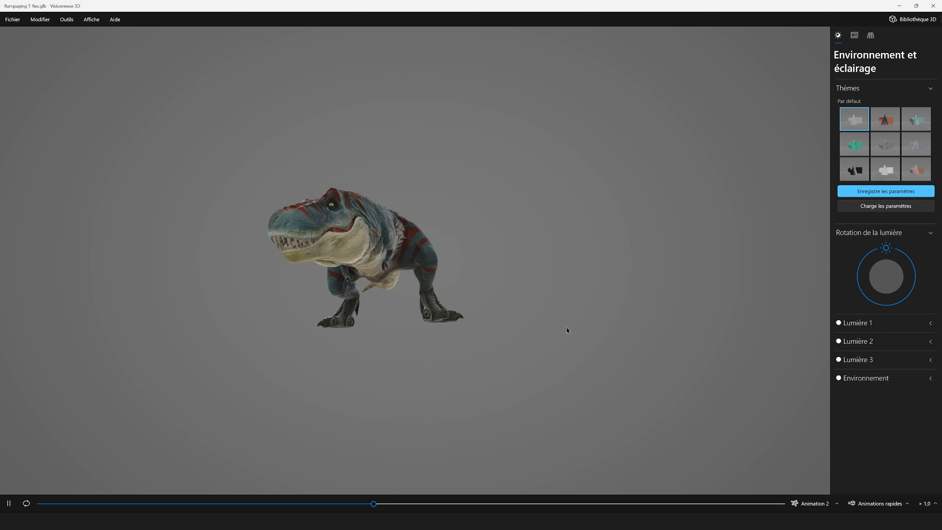
click(818, 501)
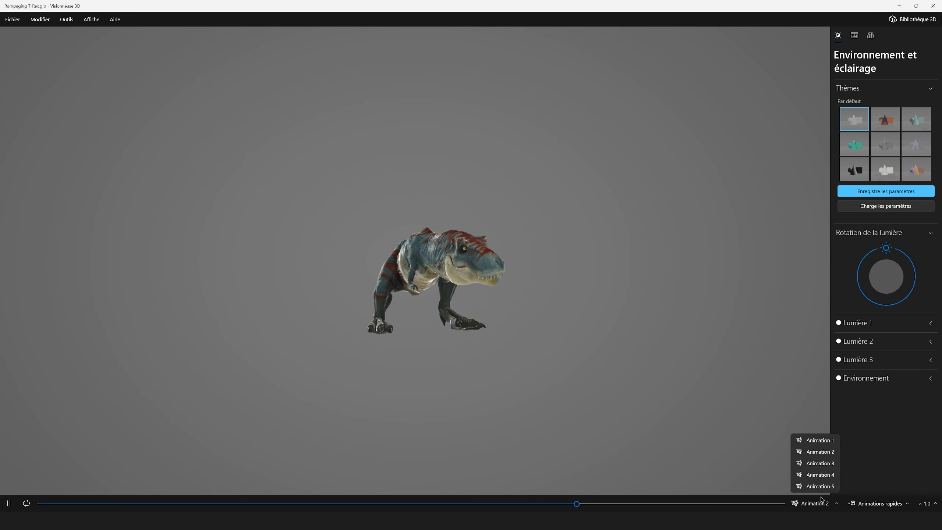
click(812, 464)
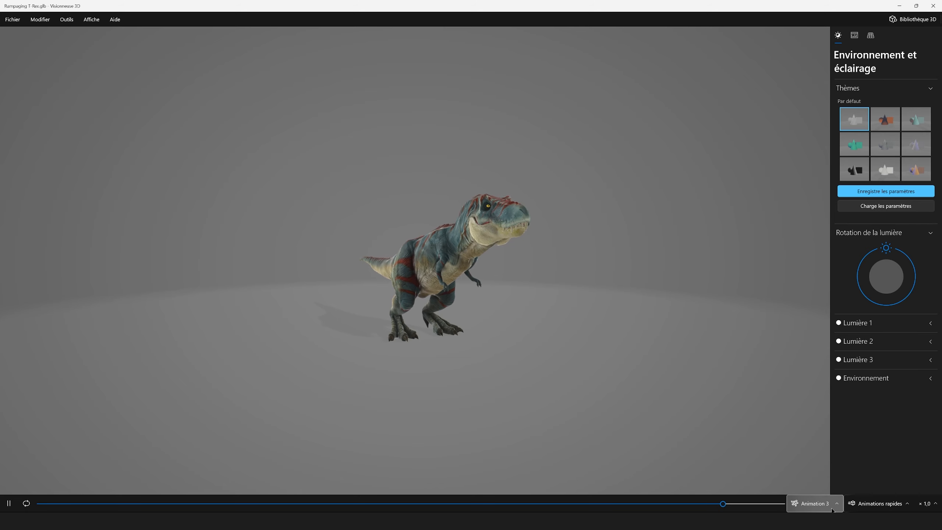
click(812, 503)
click(812, 477)
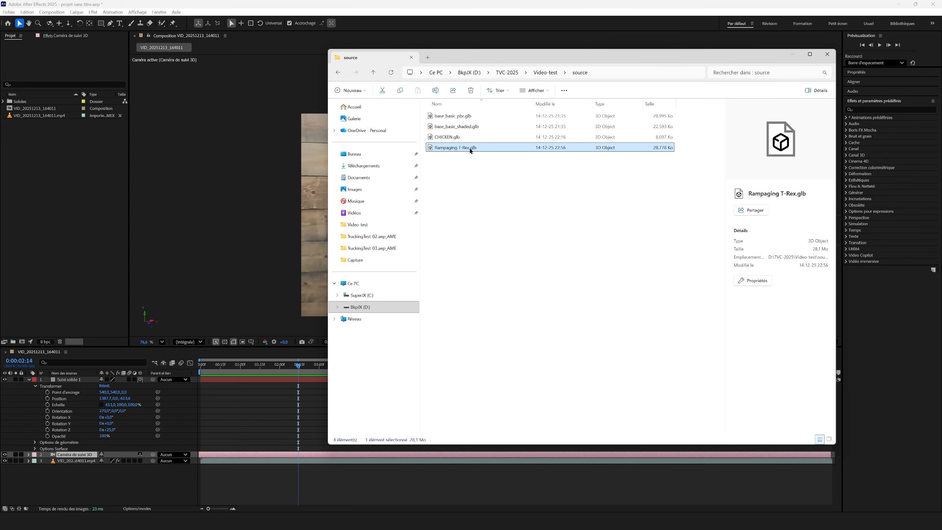
Import Rampaging T-Rex.glb into the After Effects project and add it as the top layer with the option "Ne pas affecter la position".
drag(472, 150, 66, 147)
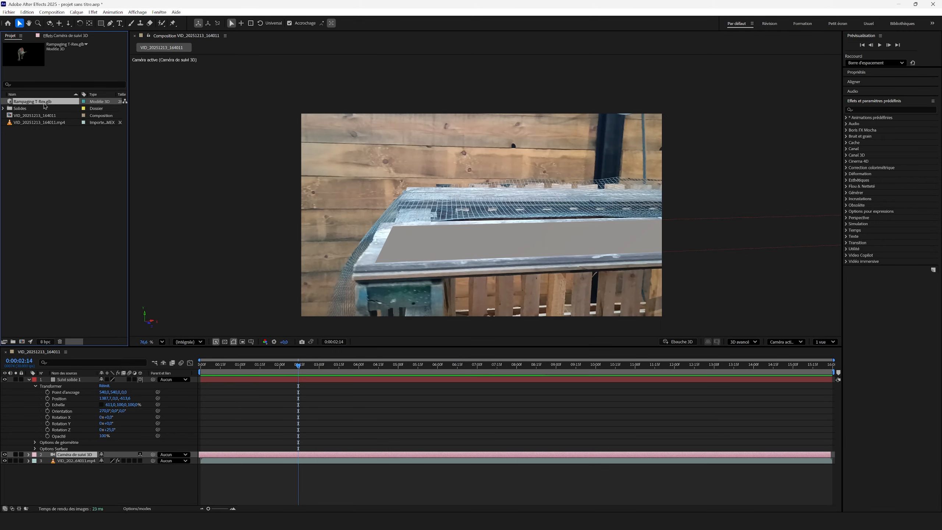
drag(62, 370, 65, 379)
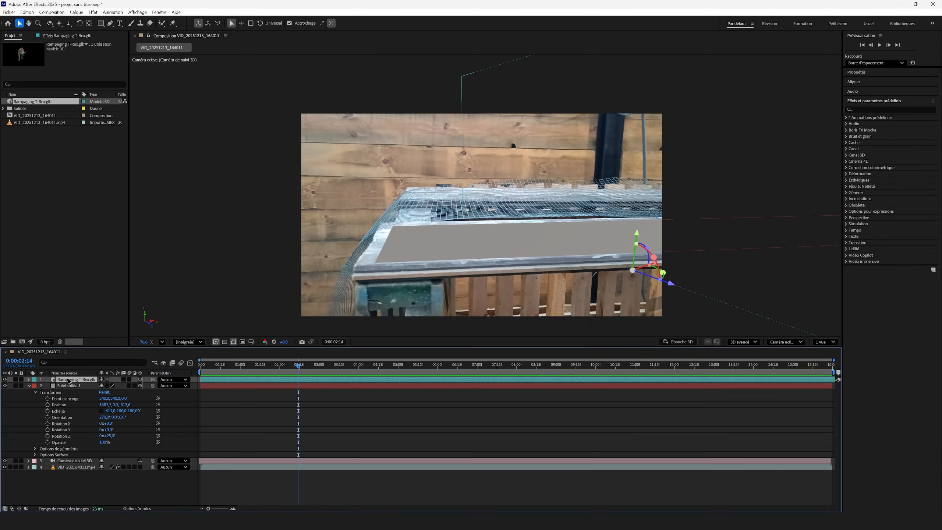
click(494, 247)
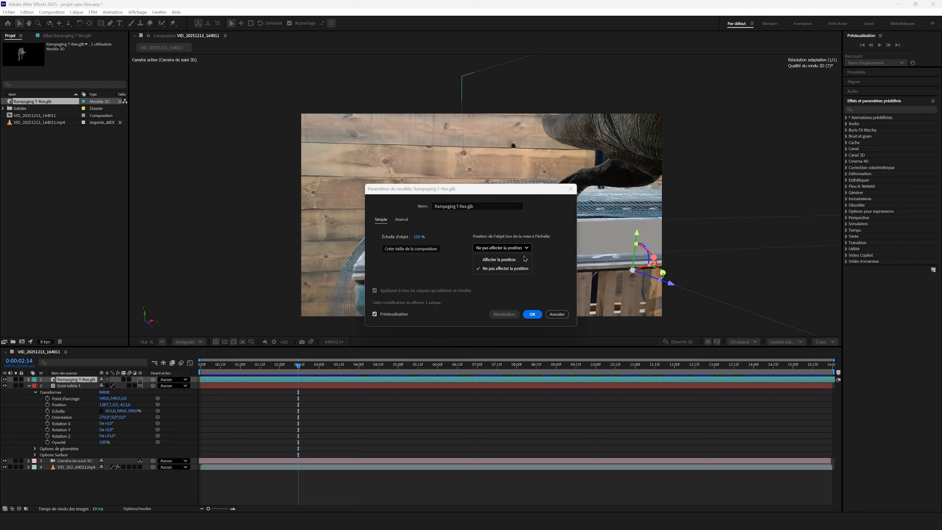
click(518, 272)
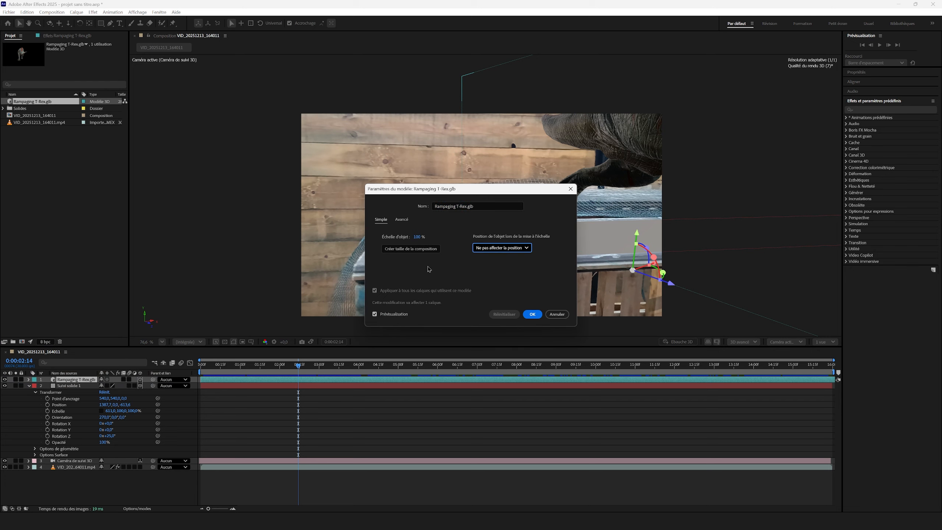
click(532, 314)
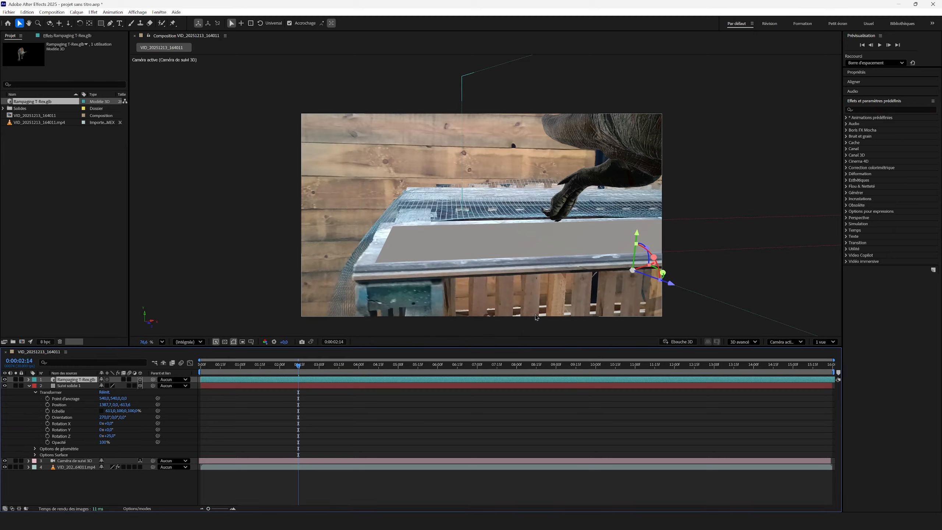
Set the scale of the Rampaging T-Rex layer to 0,2 %.
drag(299, 365, 498, 376)
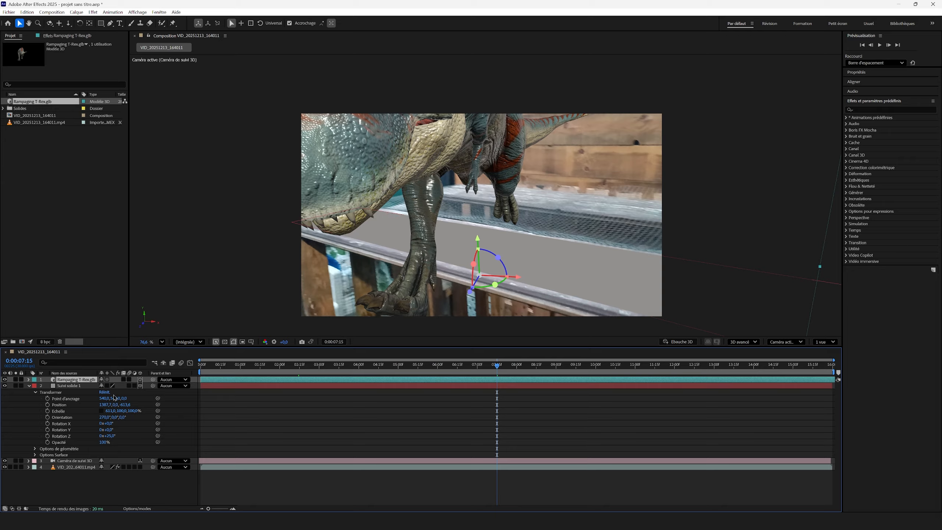
click(28, 385)
key(s)
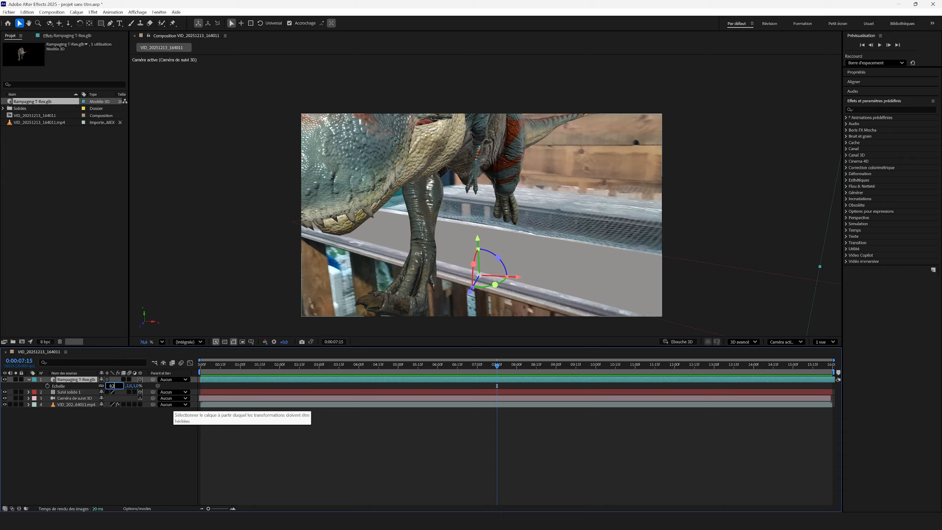
key(Return)
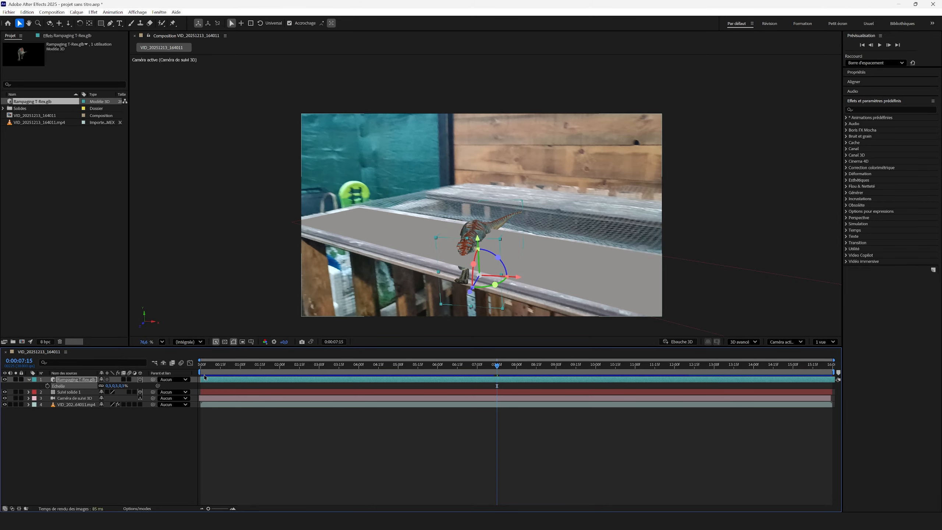
Raise the T-Rex onto the grey solid, turn it to face along the table, and slide it back toward the table's far end.
drag(486, 237, 484, 193)
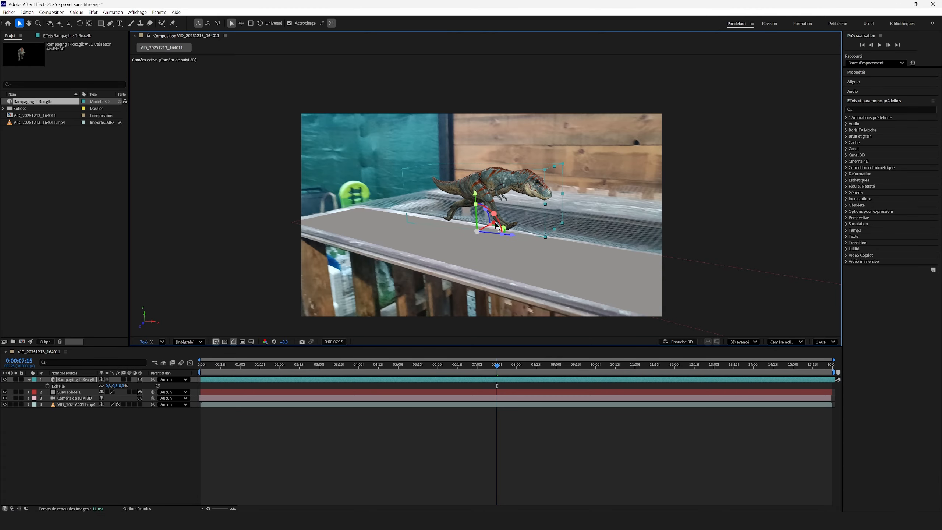
drag(471, 246, 468, 249)
drag(428, 367, 370, 381)
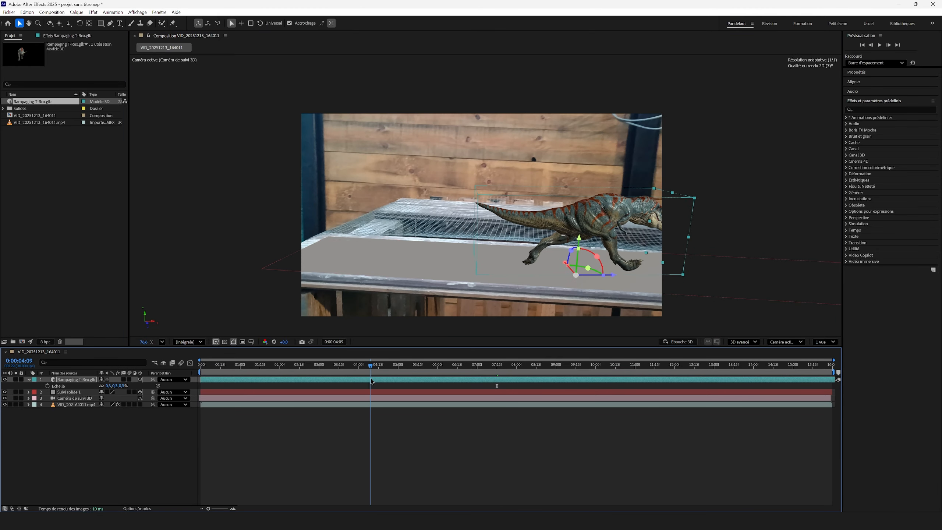
drag(611, 275, 401, 275)
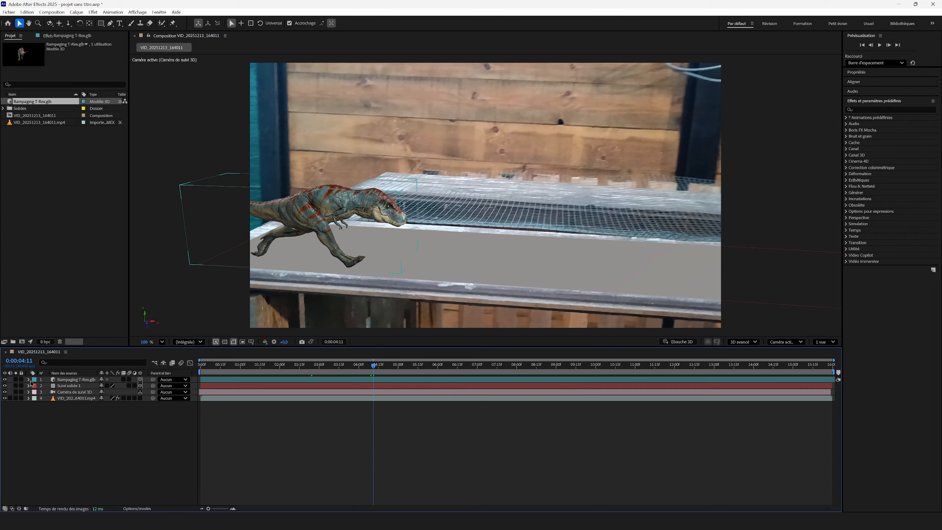
Set the T-Rex layer's animation to "run" in its animation options.
click(28, 379)
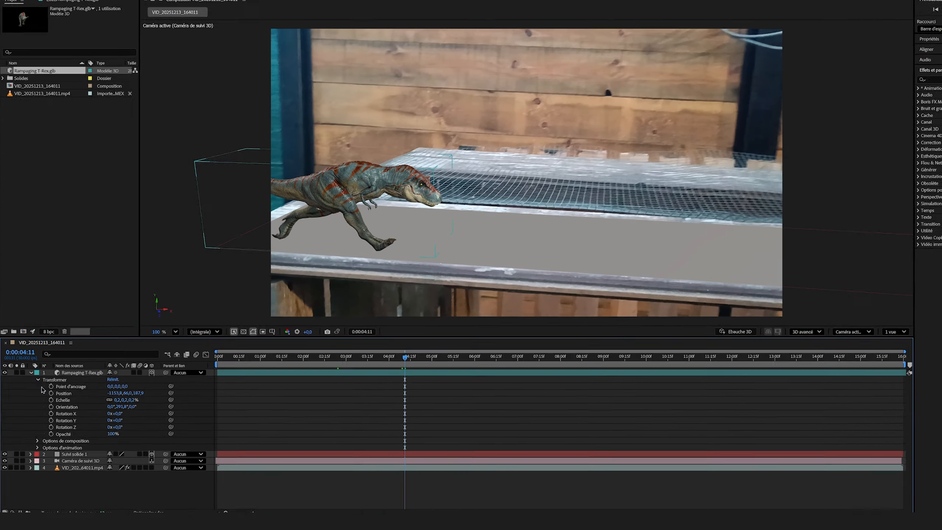
click(34, 385)
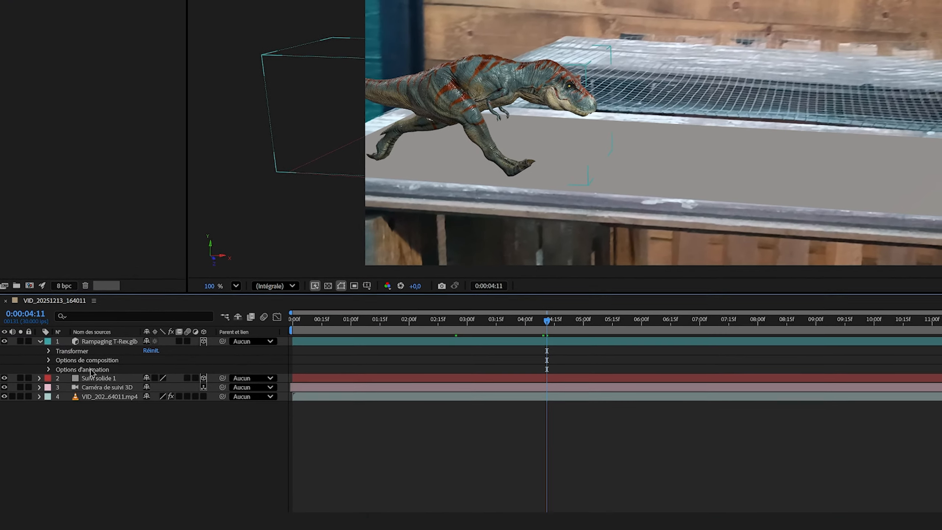
click(47, 371)
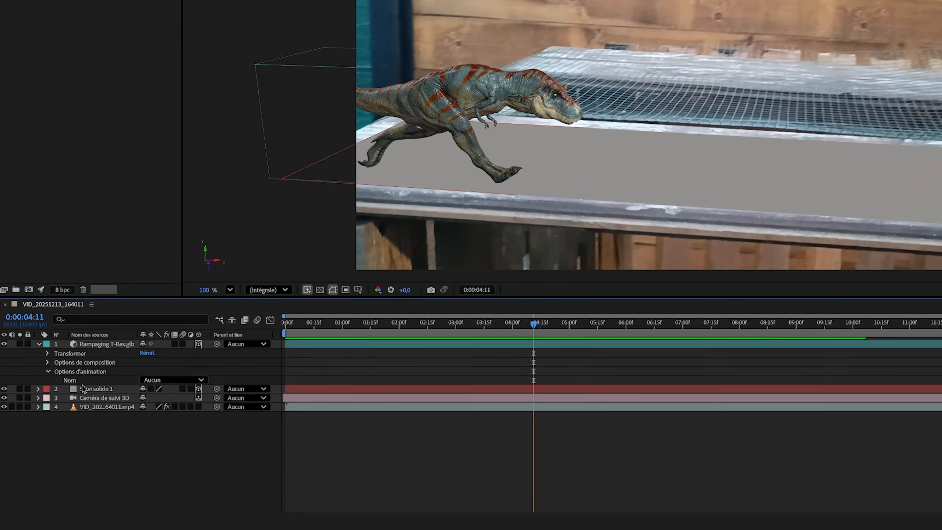
click(187, 381)
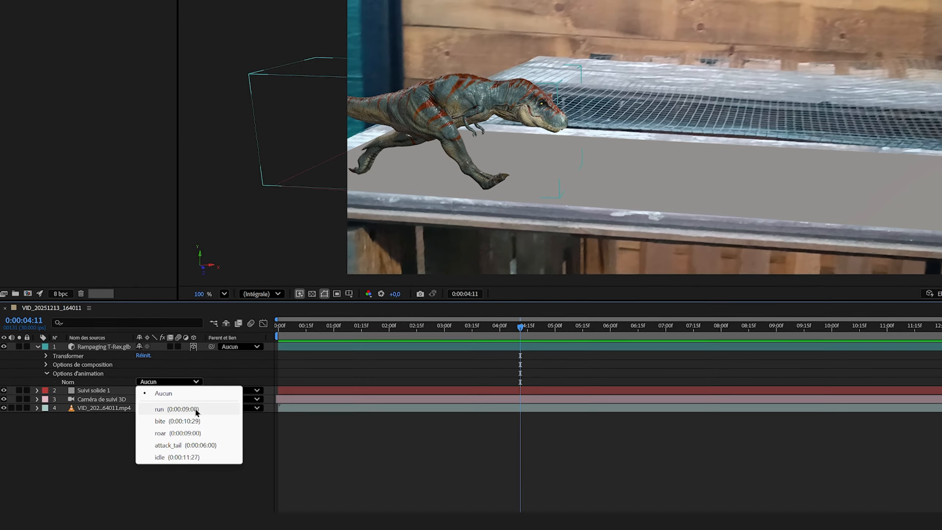
click(179, 407)
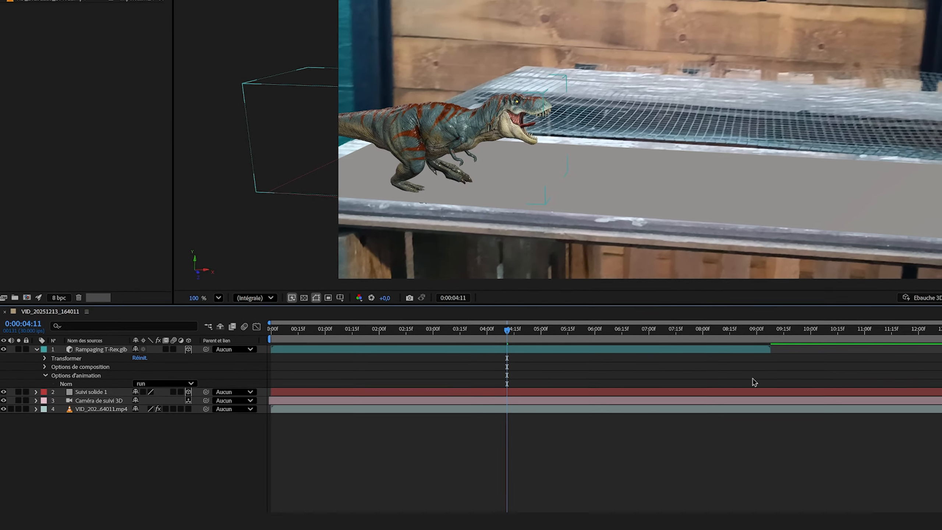
Preview the T-Rex's run animation from the start of the composition and check where its clip ends.
drag(501, 332, 261, 332)
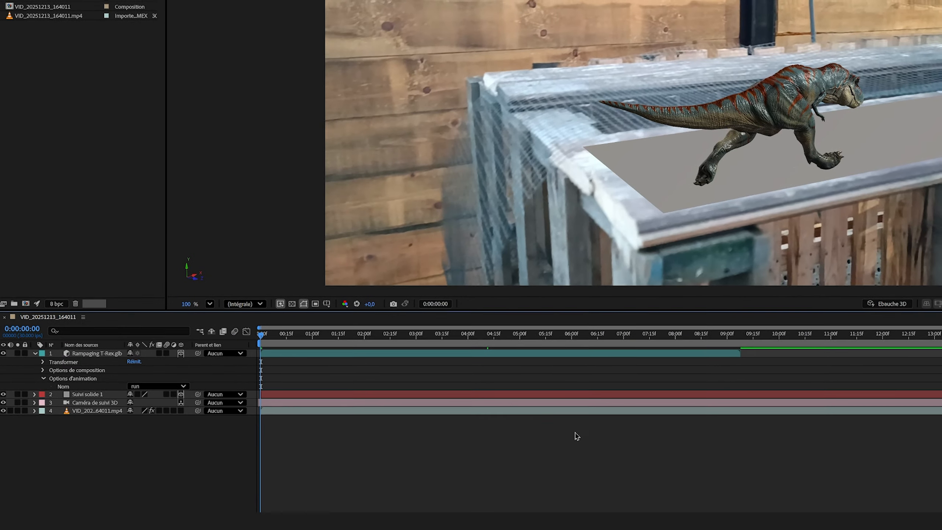
key(space)
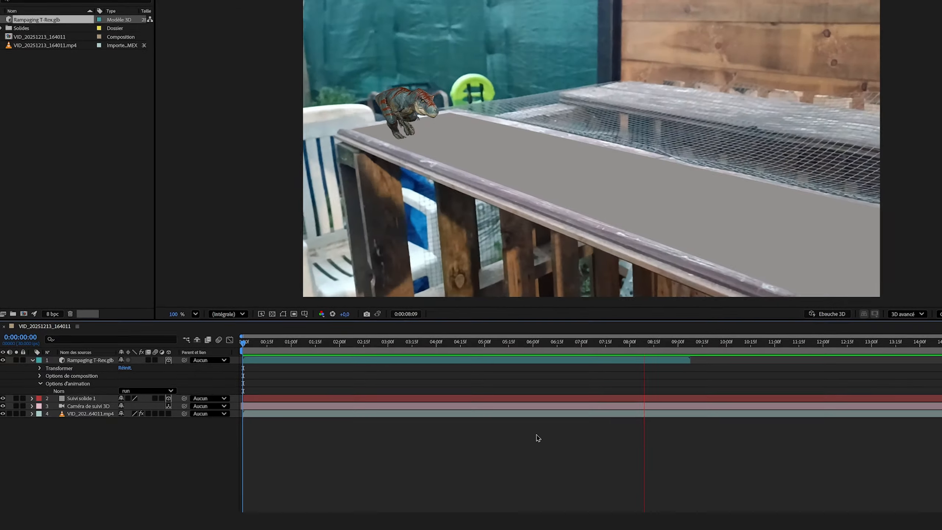
key(space)
drag(717, 343, 331, 374)
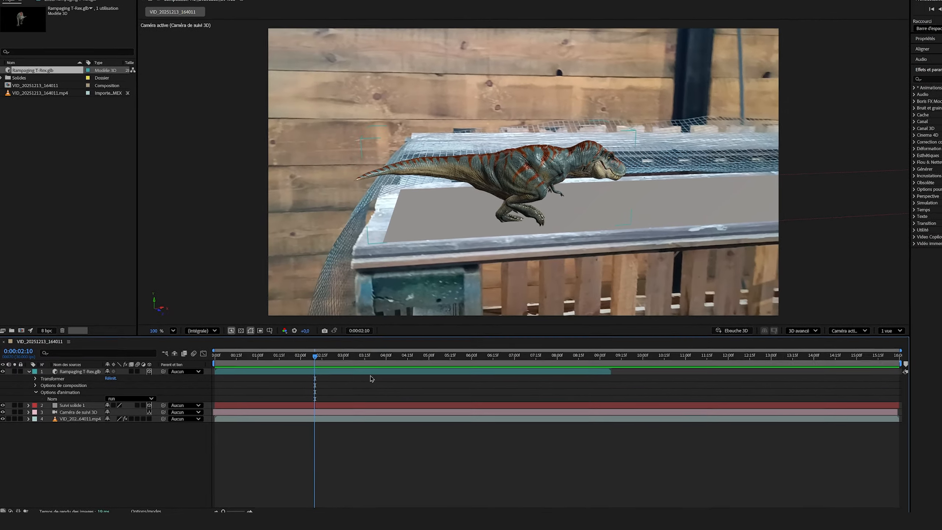
Enable time remapping on the Rampaging T-Rex layer.
click(376, 372)
right_click(376, 372)
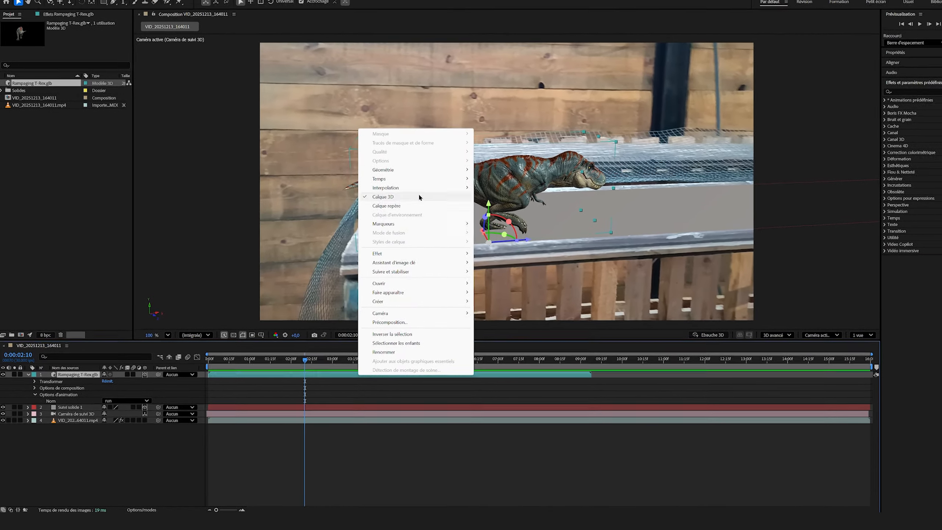
mouse_move(420, 175)
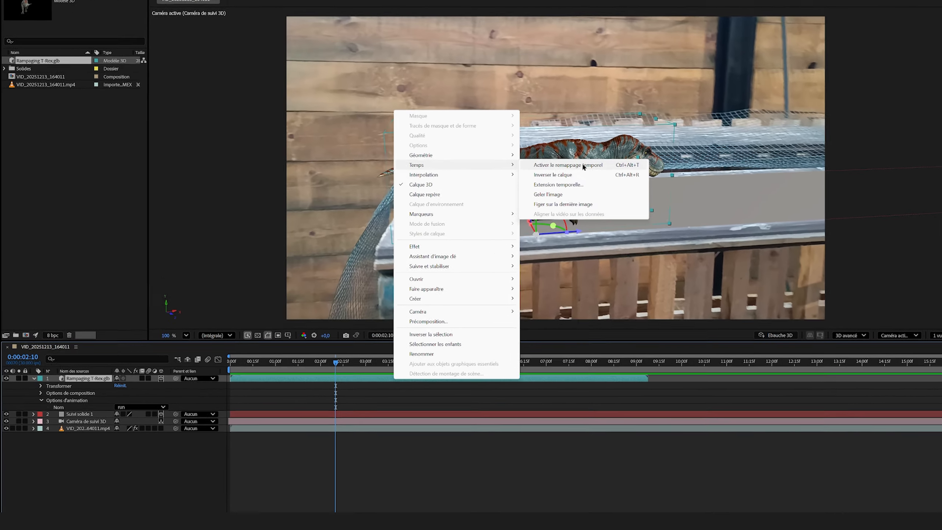
click(582, 167)
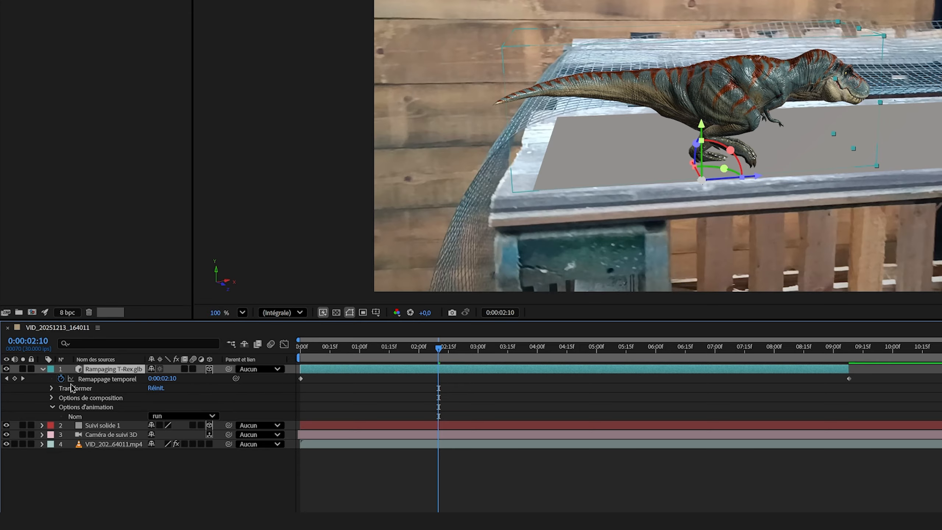
Add a loopOut() expression to the T-Rex layer's time remapping and extend the layer to the end of the composition.
alt+click(61, 378)
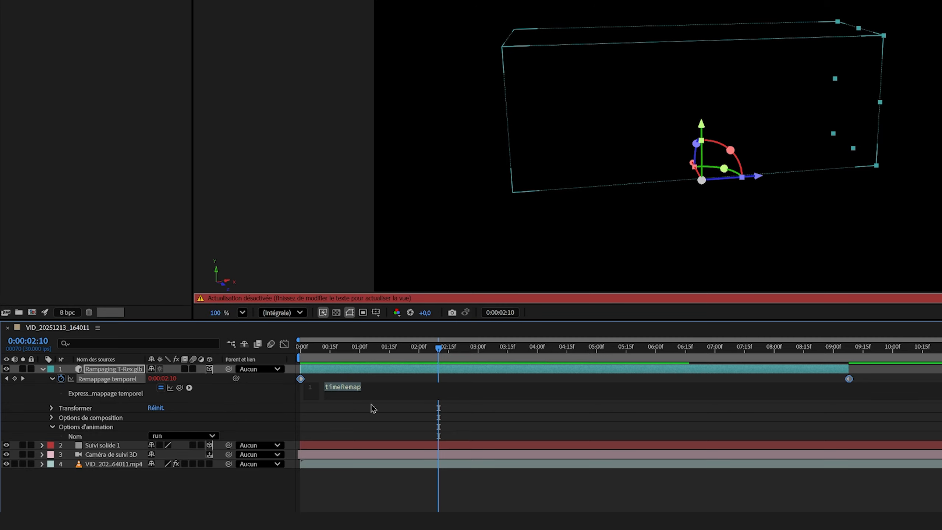
text(loo)
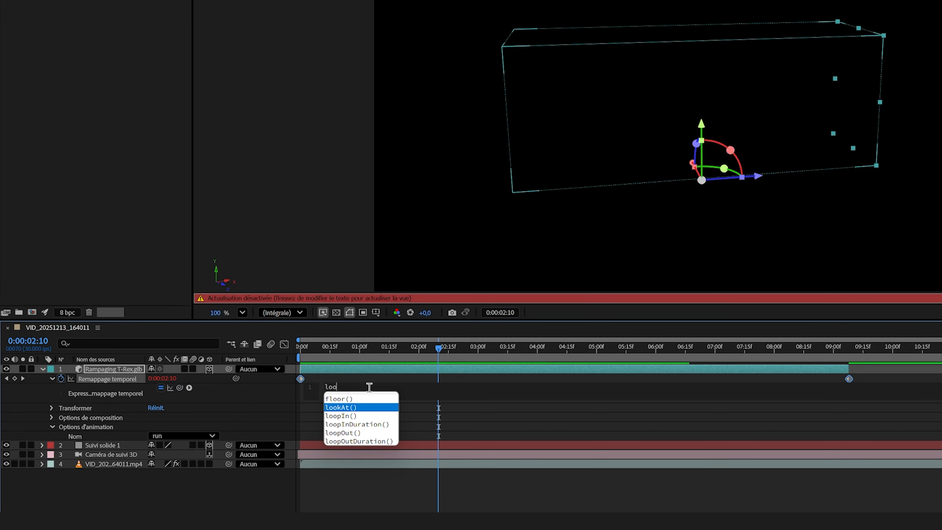
click(357, 433)
click(438, 417)
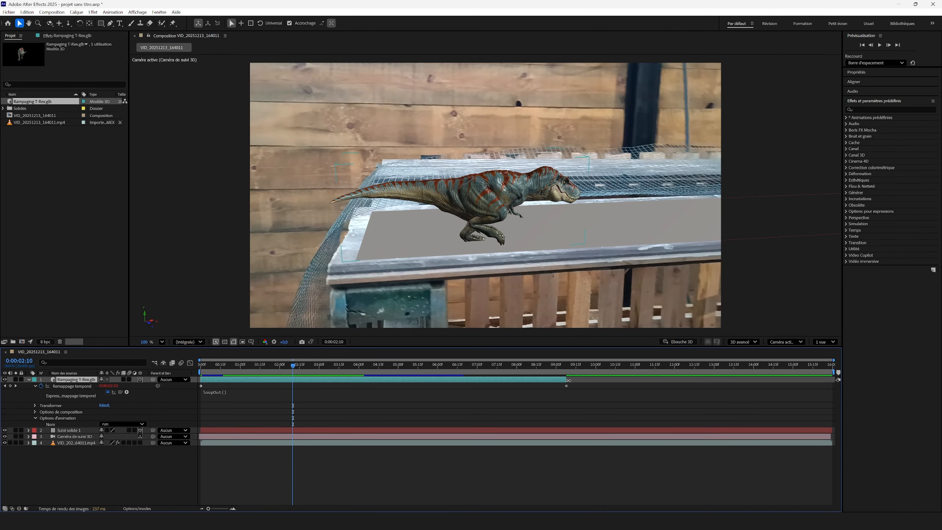
drag(713, 375, 822, 376)
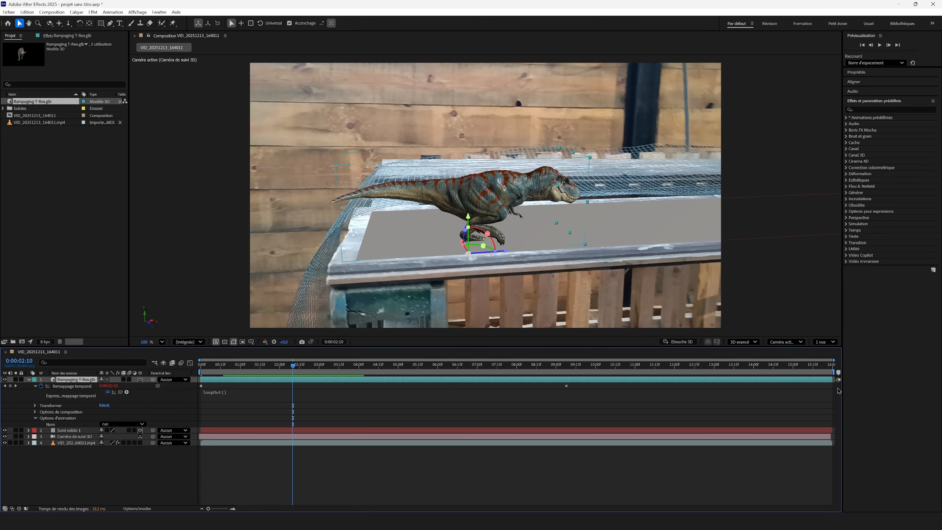
Keyframe the T-Rex layer's position at the composition start and at 0:00:12:00, moving the dinosaur back onto the table at the second keyframe.
drag(286, 372, 196, 386)
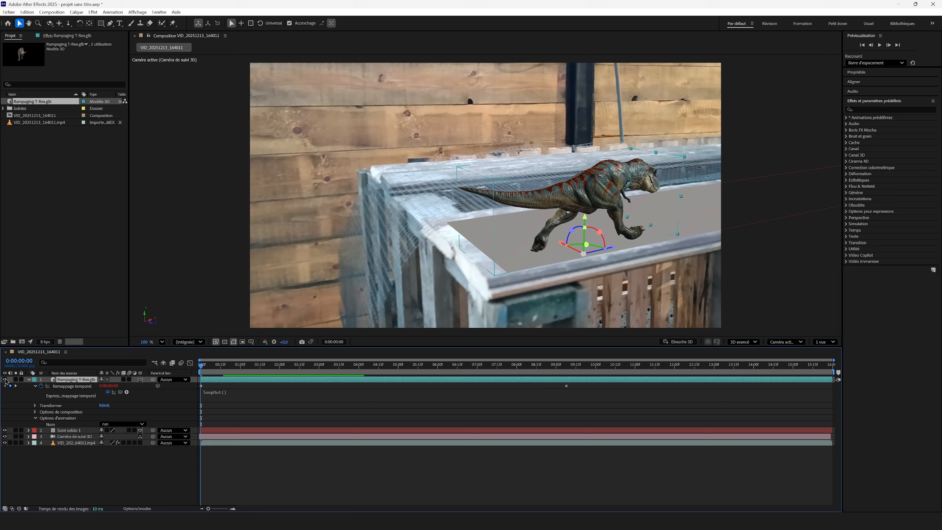
key(p)
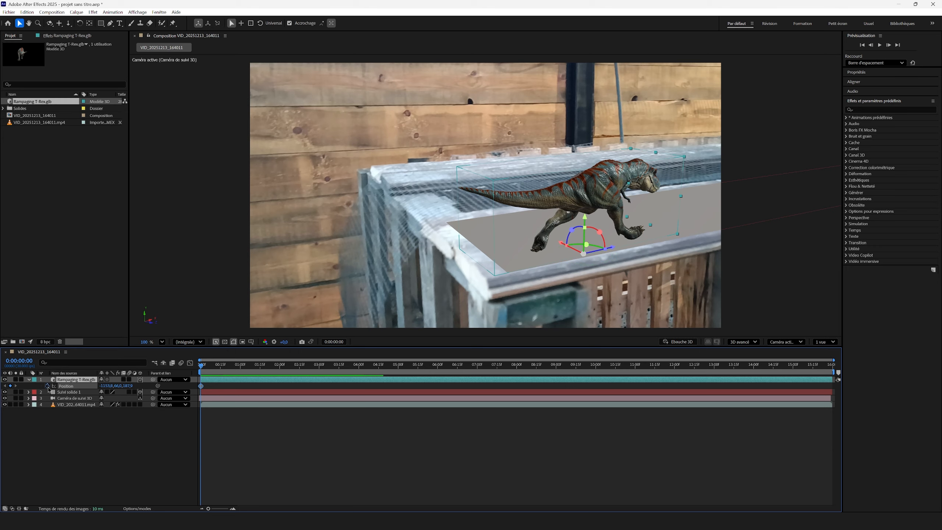
drag(200, 367, 674, 391)
scroll(274, 198, down, 2)
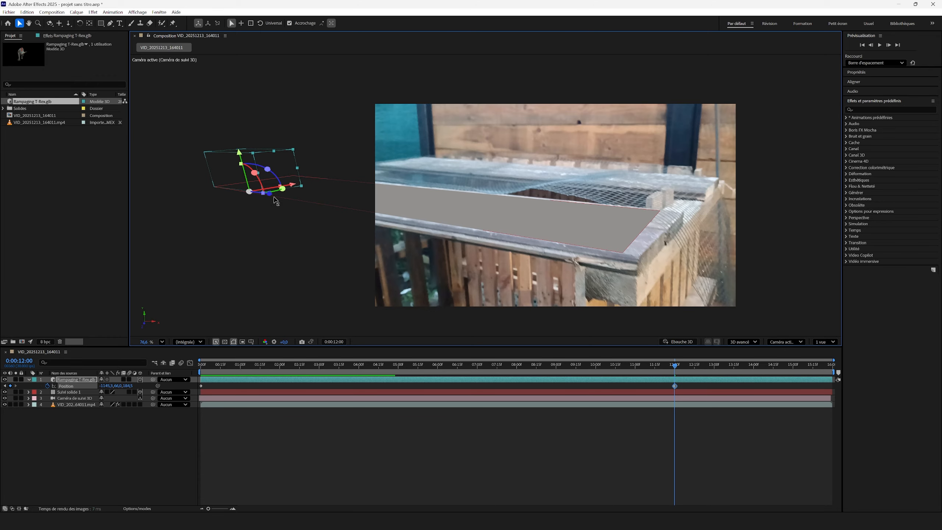
drag(274, 198, 587, 250)
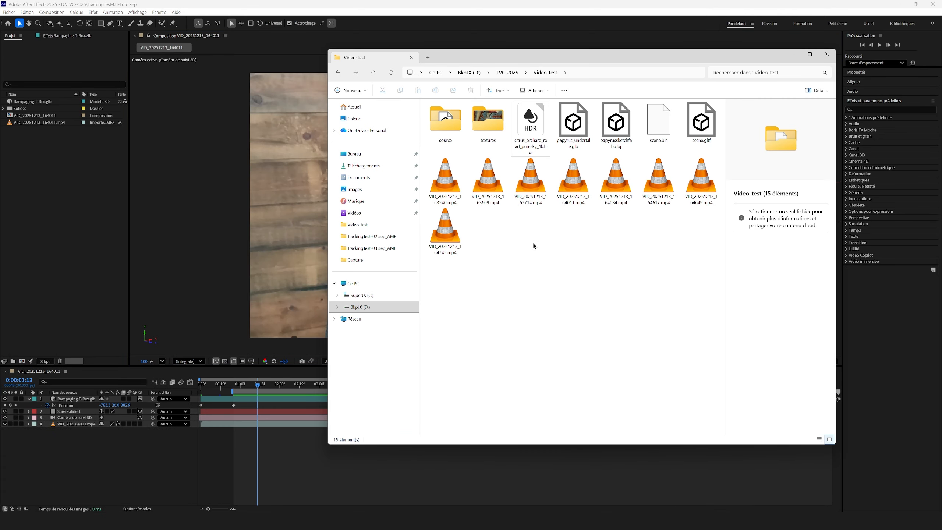
Import citrus_orchard_road_puresky_4k.hdr from the Video-test folder, add it as the topmost layer of the composition and hide it.
click(530, 133)
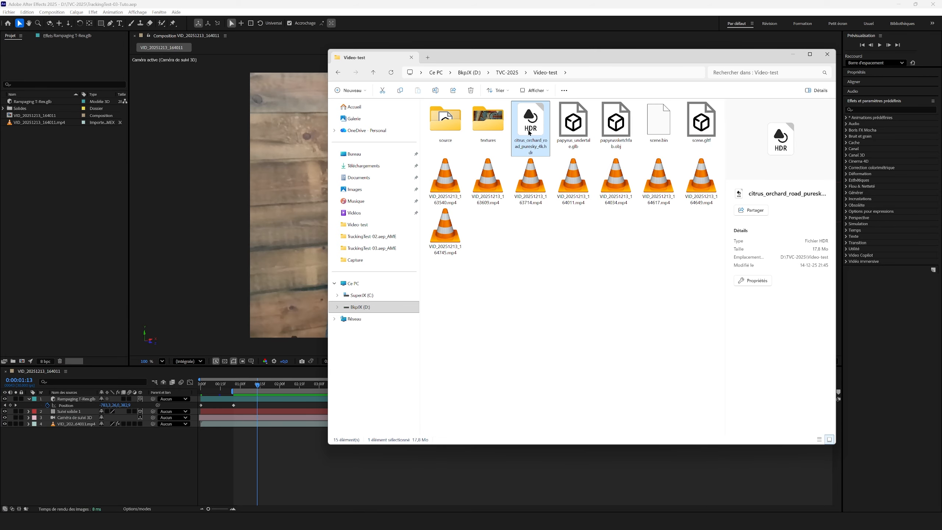
drag(534, 123, 64, 141)
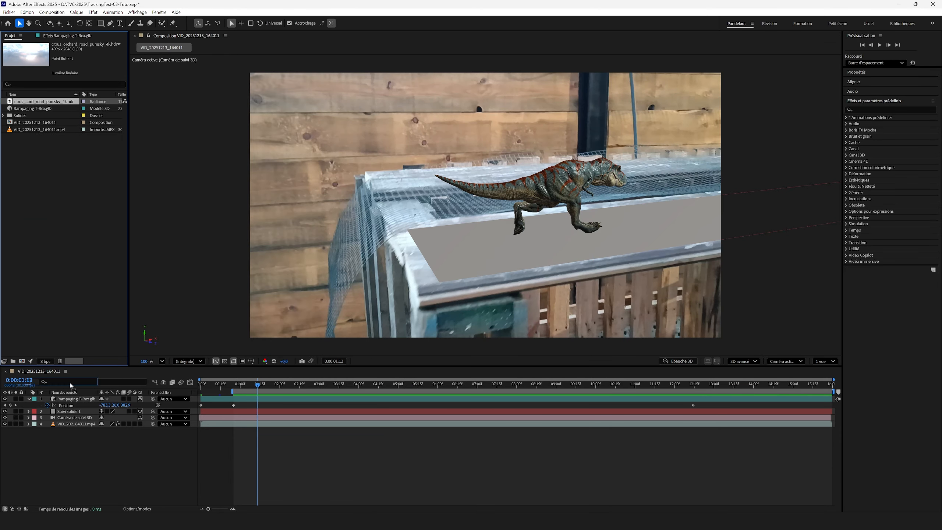
drag(71, 385, 69, 397)
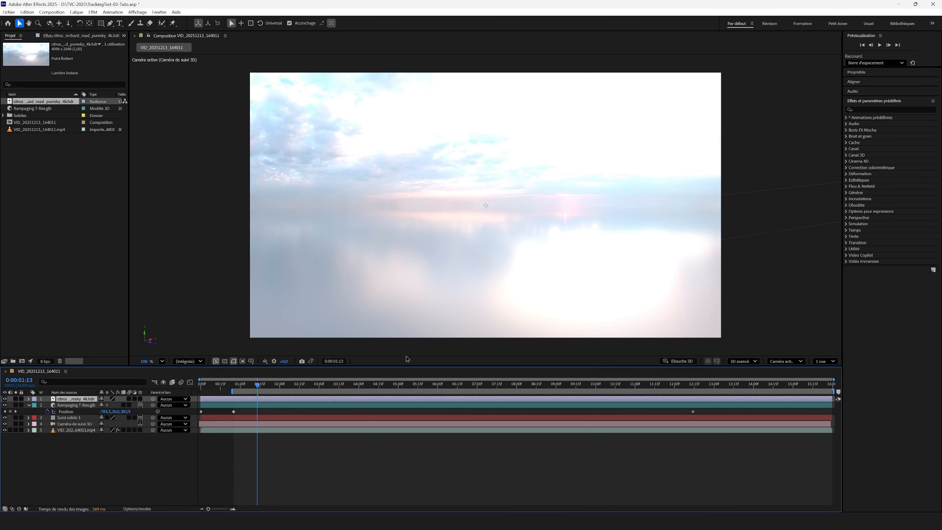
click(4, 399)
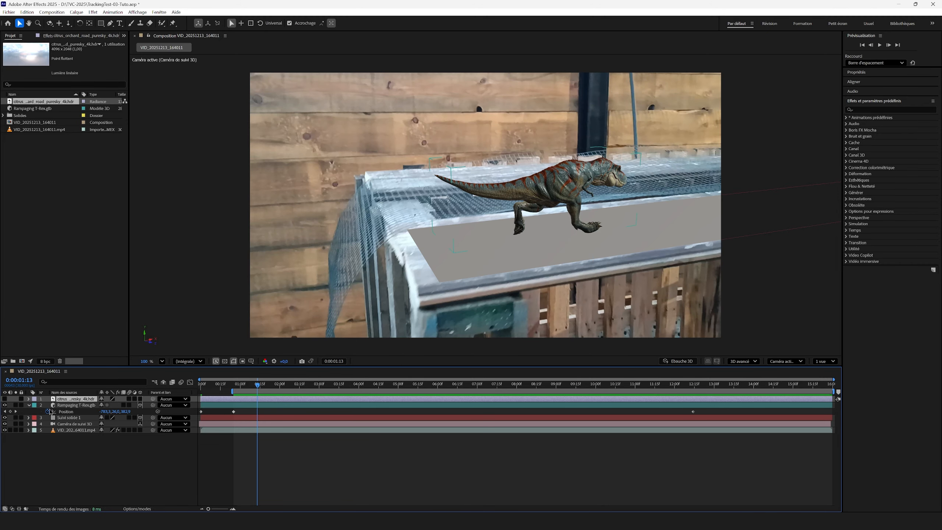
Create a new light of type Environnement with 100% intensity and shadow casting enabled.
click(83, 451)
right_click(67, 455)
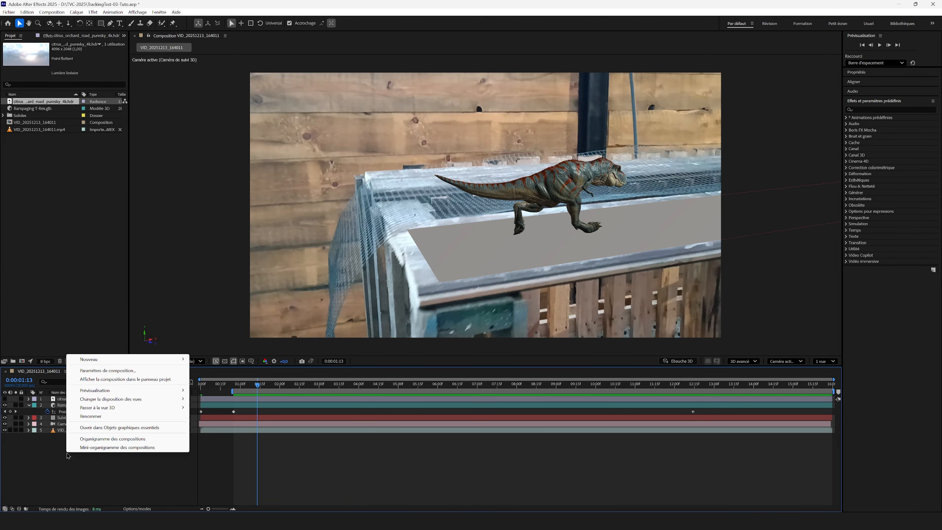
mouse_move(103, 362)
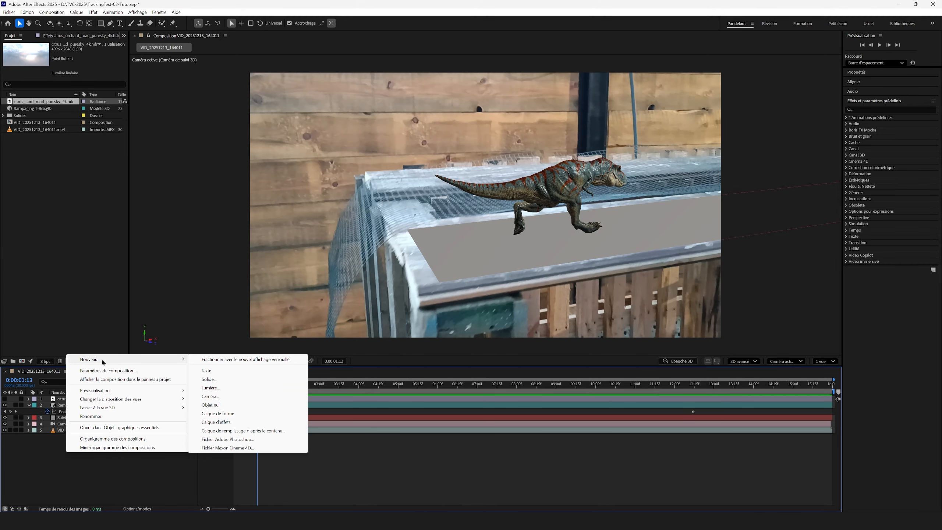
click(209, 388)
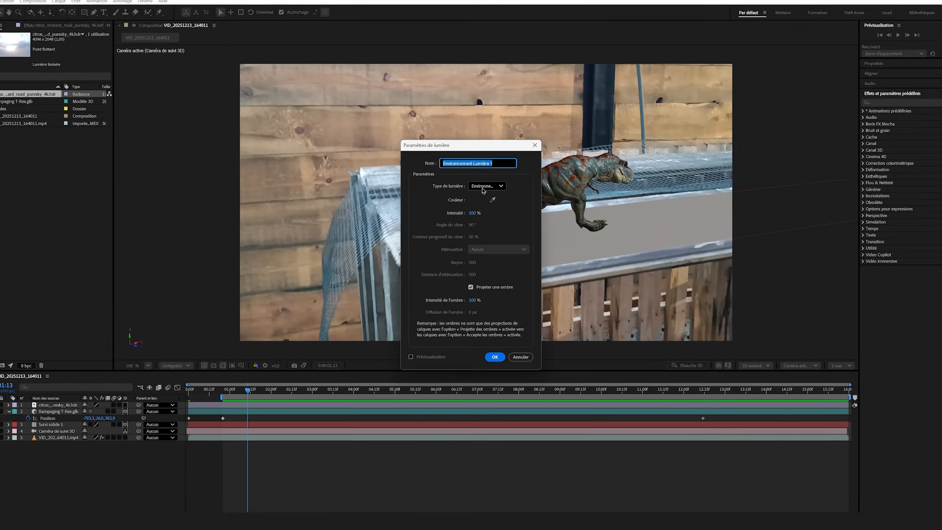
click(484, 188)
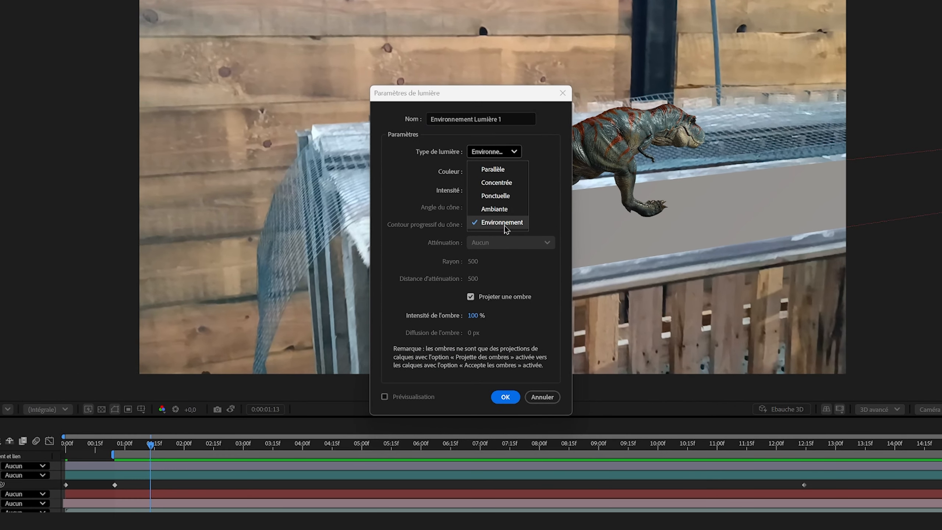
click(501, 222)
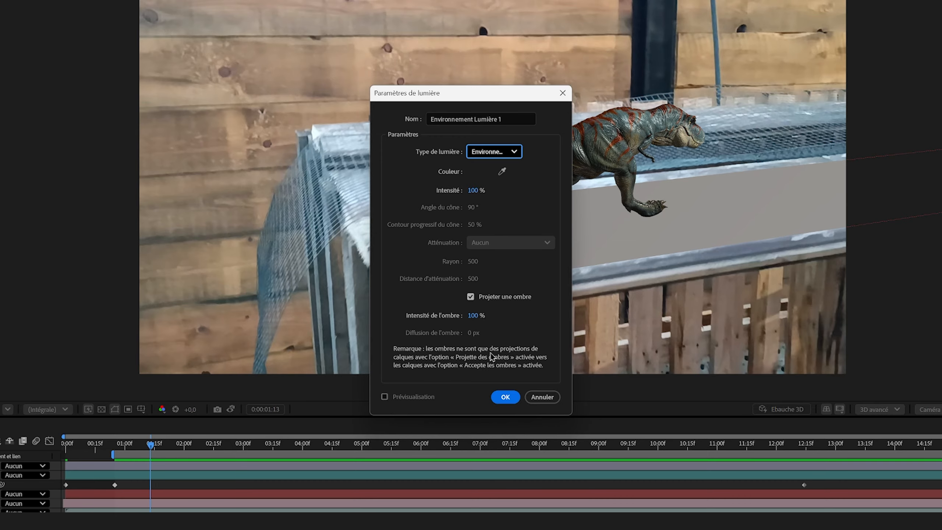
click(509, 398)
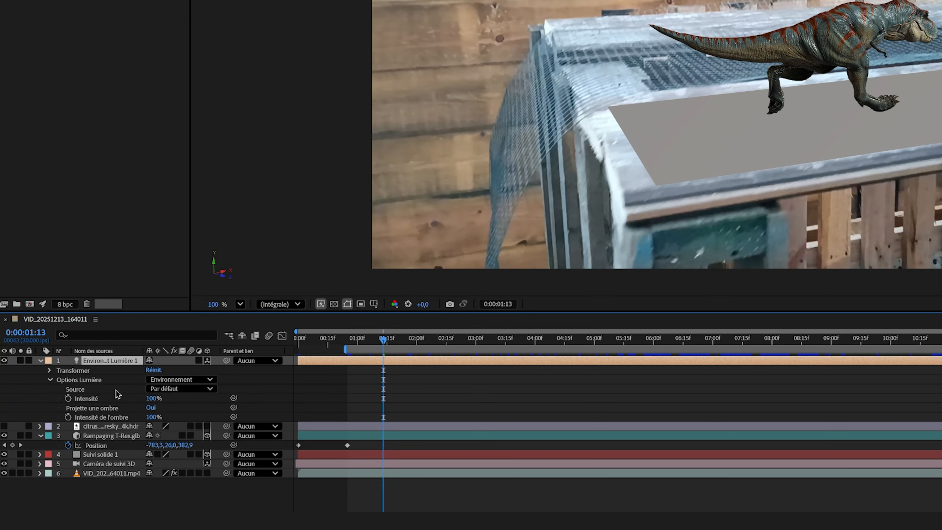
Set the environment light's source to citrus_orchard_road_puresky_4k.hdr and compare the shot with the light off and on.
click(81, 389)
click(162, 388)
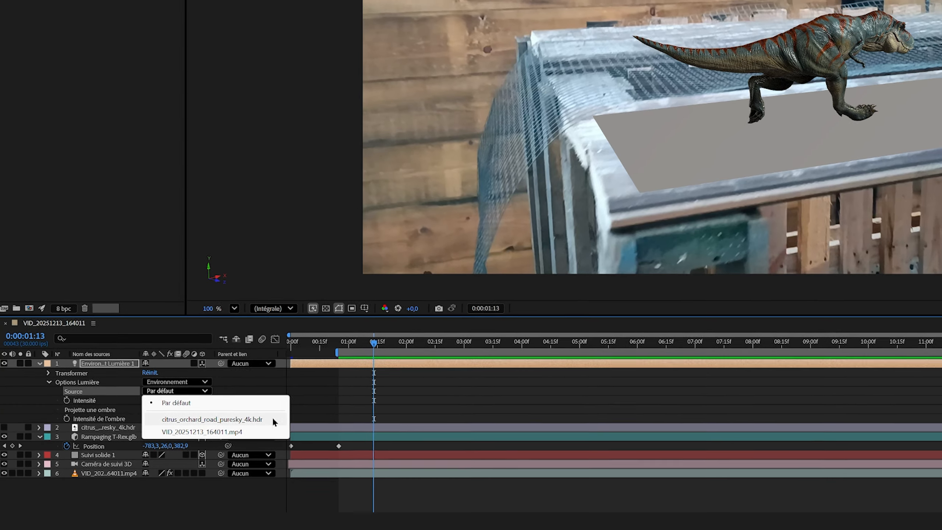
click(270, 418)
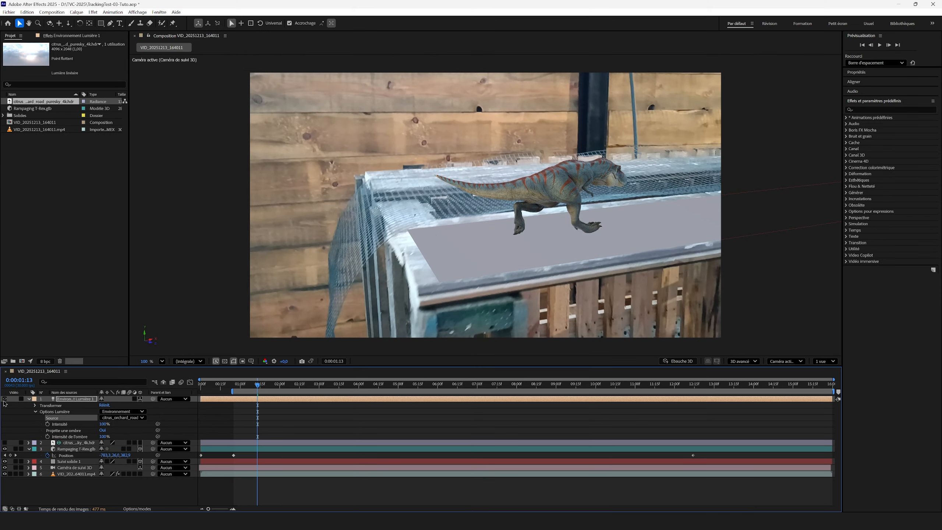
click(4, 400)
click(4, 400)
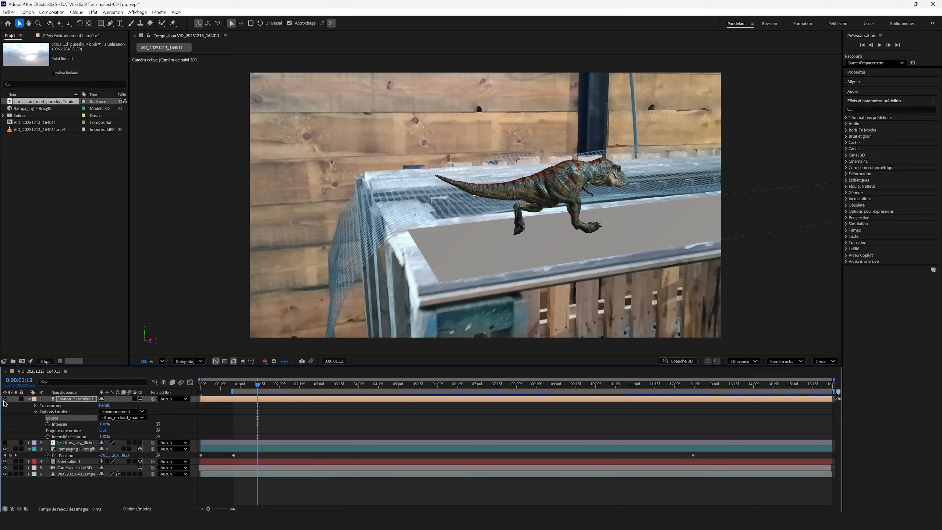
click(4, 400)
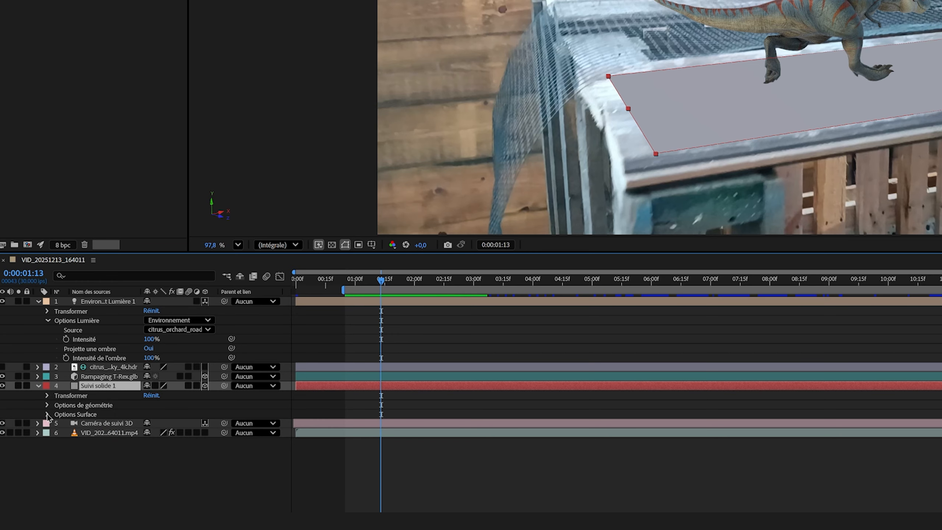
Turn off shadow casting for the Suivi solide 1 layer and check the T-Rex's shadow on it at 0:00:05:11.
click(47, 414)
click(39, 301)
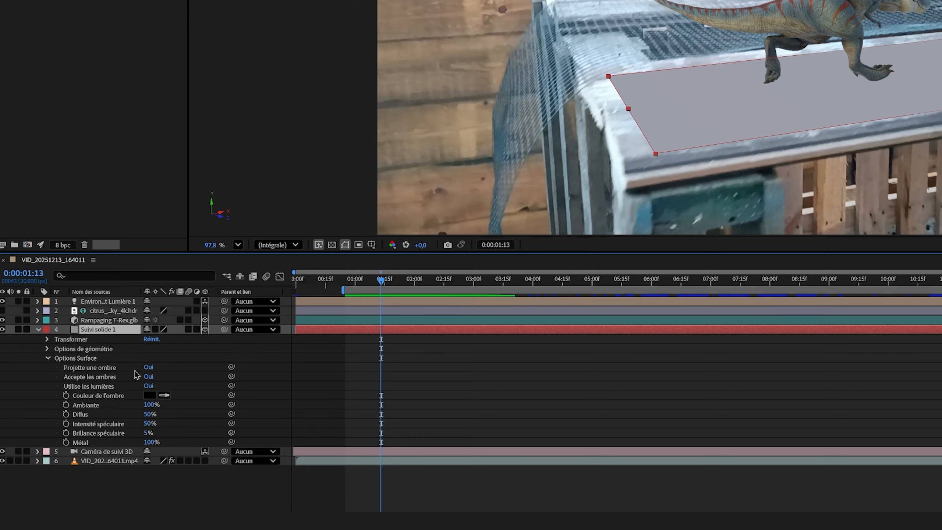
click(149, 367)
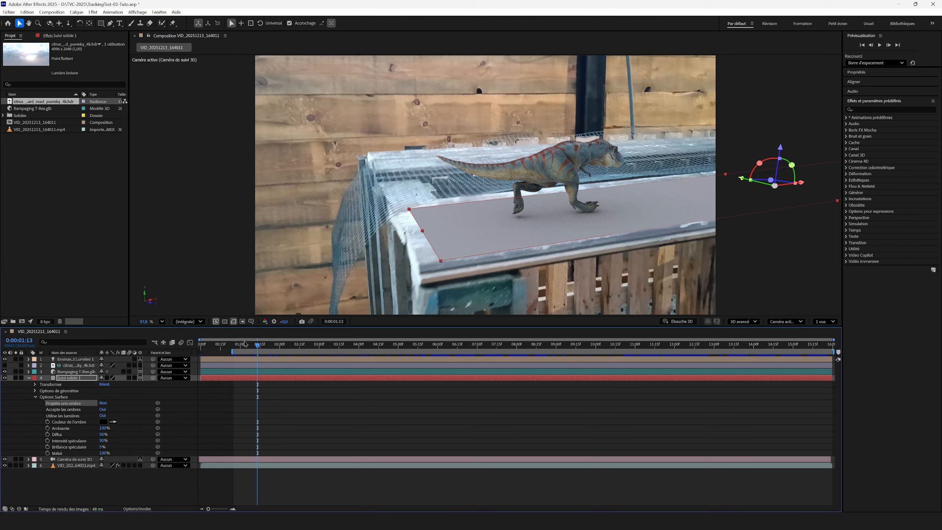
drag(257, 347, 279, 348)
drag(297, 349, 413, 351)
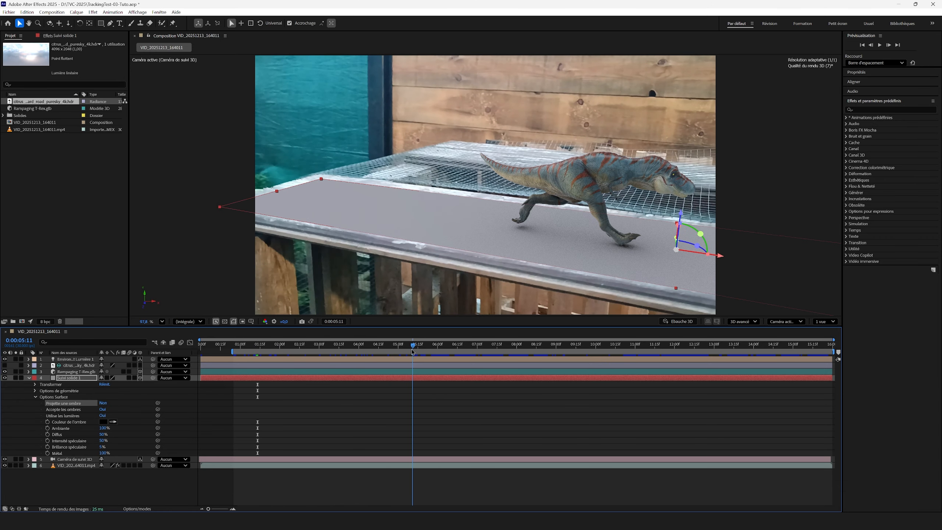
scroll(519, 224, up, 3)
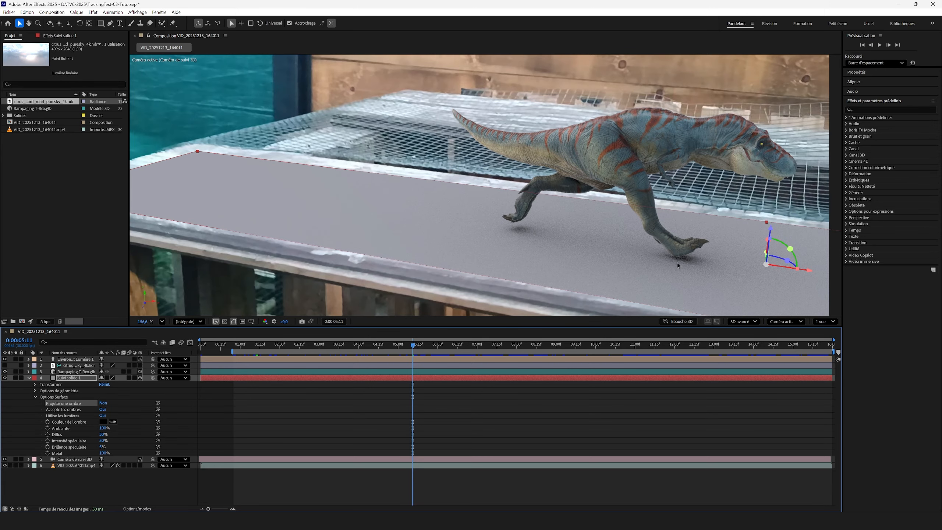
scroll(537, 252, down, 2)
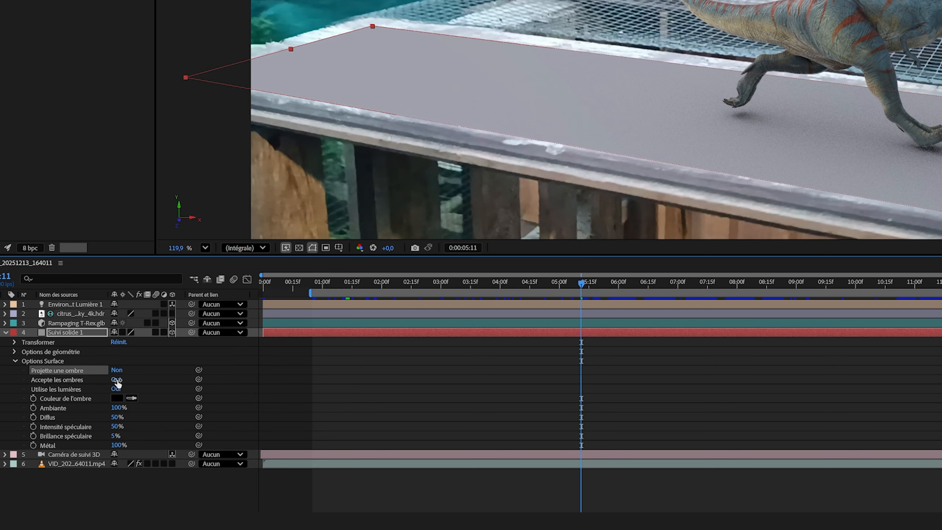
Set Suivi solide 1 to accept shadows only and inspect the shadows under the T-Rex's feet up close.
click(116, 380)
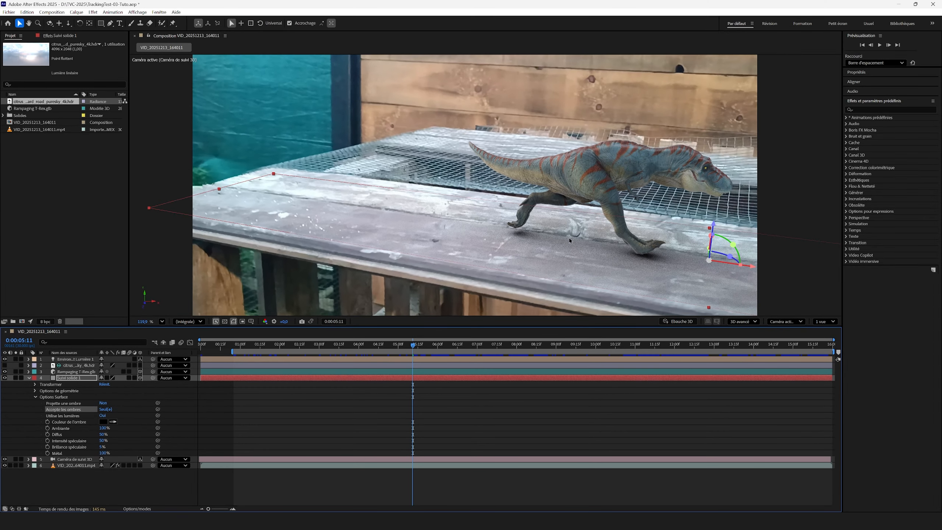
scroll(813, 131, up, 2)
drag(881, 134, 700, 148)
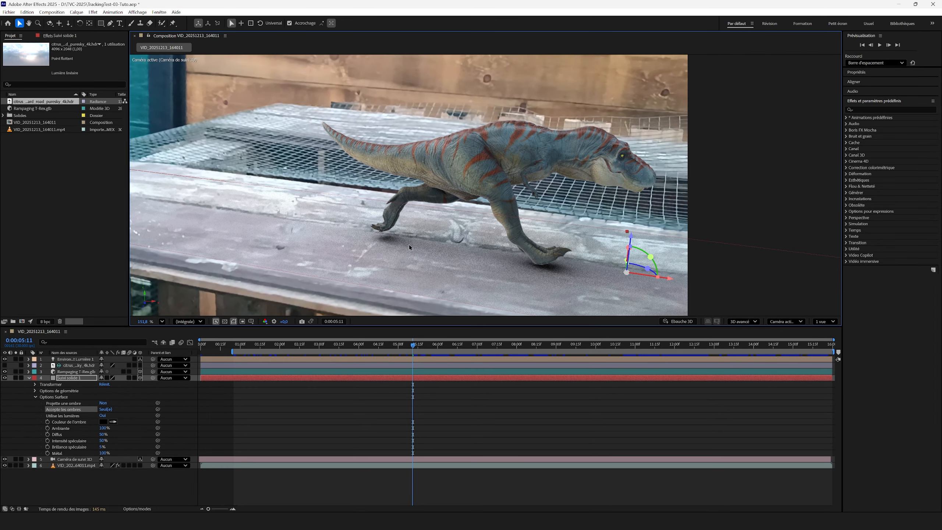
scroll(434, 202, down, 3)
drag(434, 202, 514, 202)
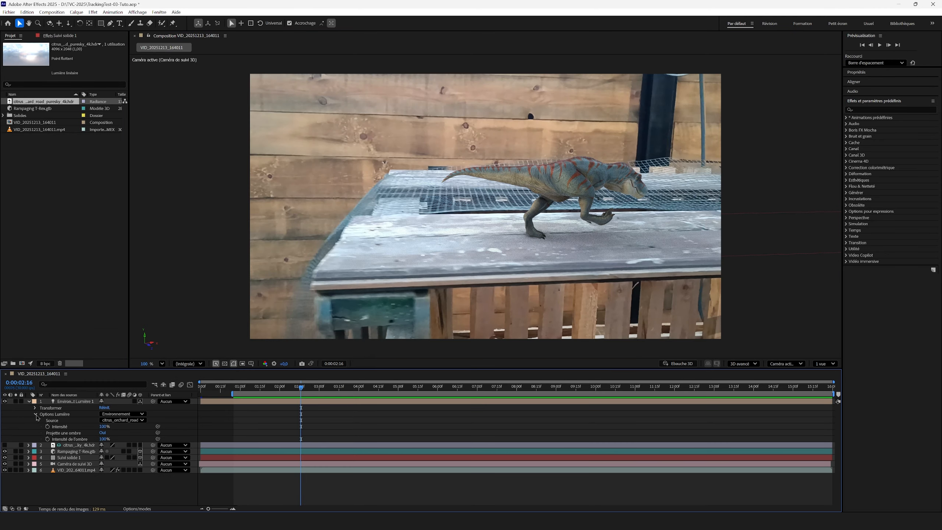
Rotate the environment light around its Y axis to about 262° and adjust its X rotation to change the lighting on the T-Rex.
click(35, 413)
click(35, 407)
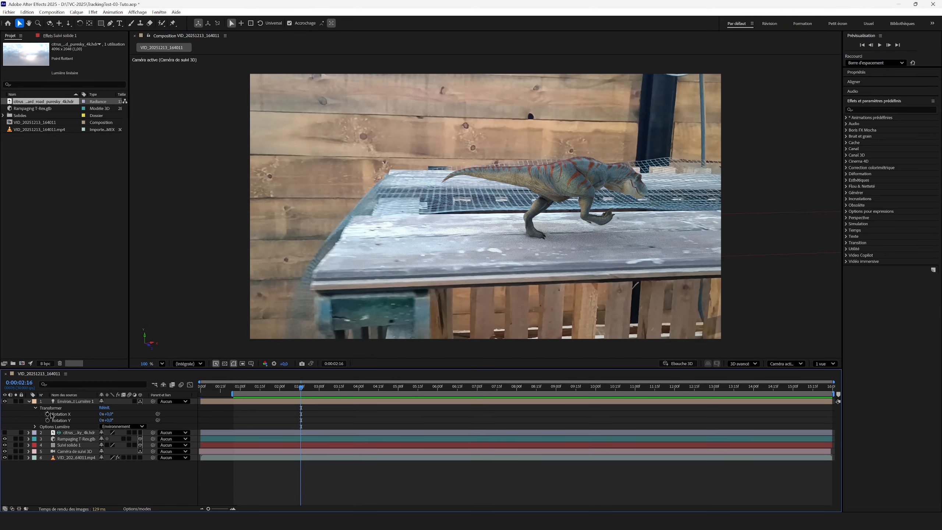
drag(110, 417, 197, 416)
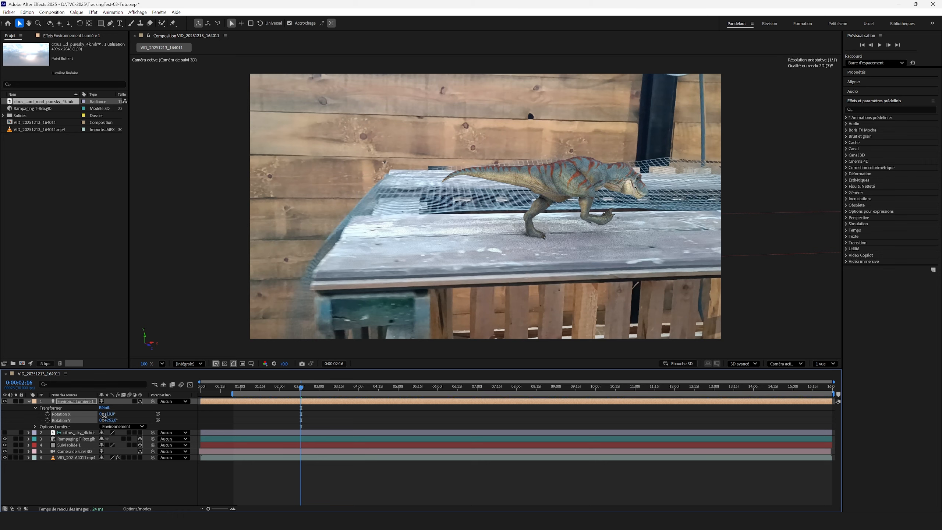
mouse_move(109, 414)
mouse_down()
mouse_move(98, 414)
mouse_move(122, 417)
mouse_up()
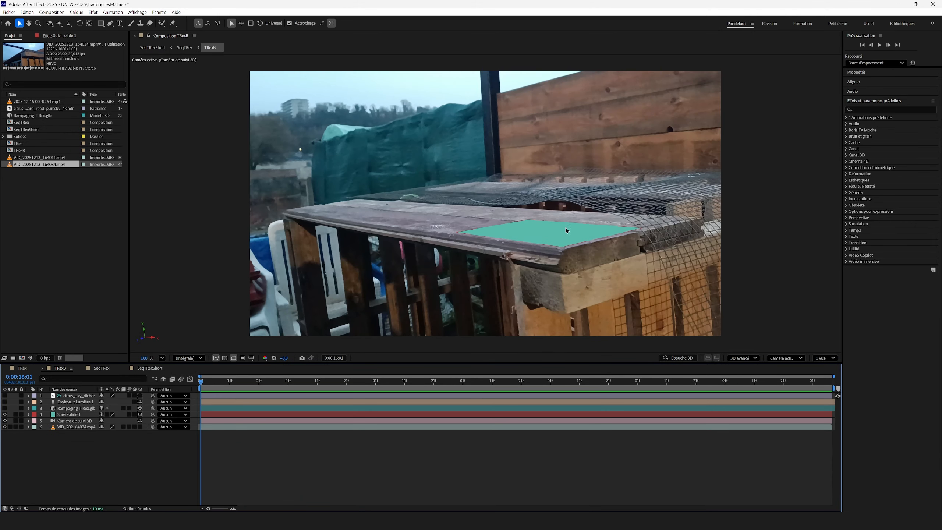
Show the Rampaging T-Rex layer in the TRexB composition and set its Suivi solide 1 layer to accept shadows only.
click(585, 236)
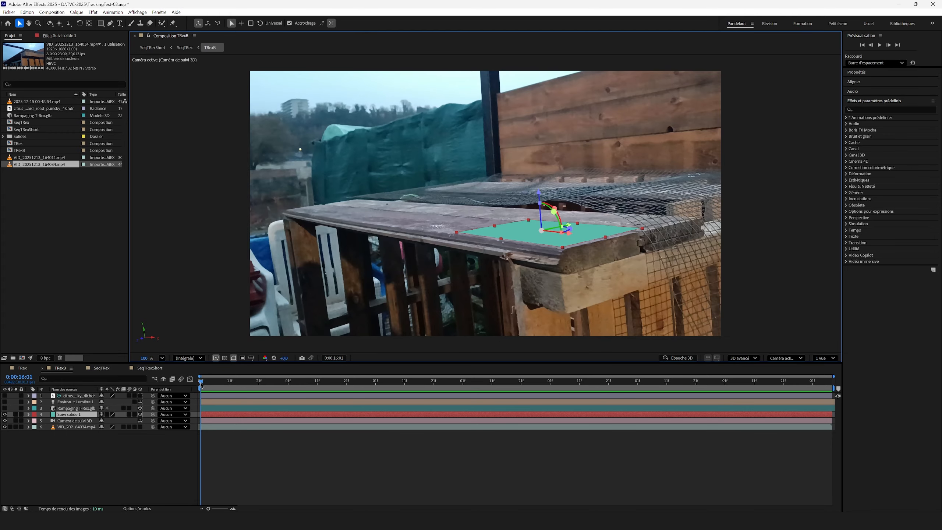
drag(201, 384, 161, 382)
click(5, 408)
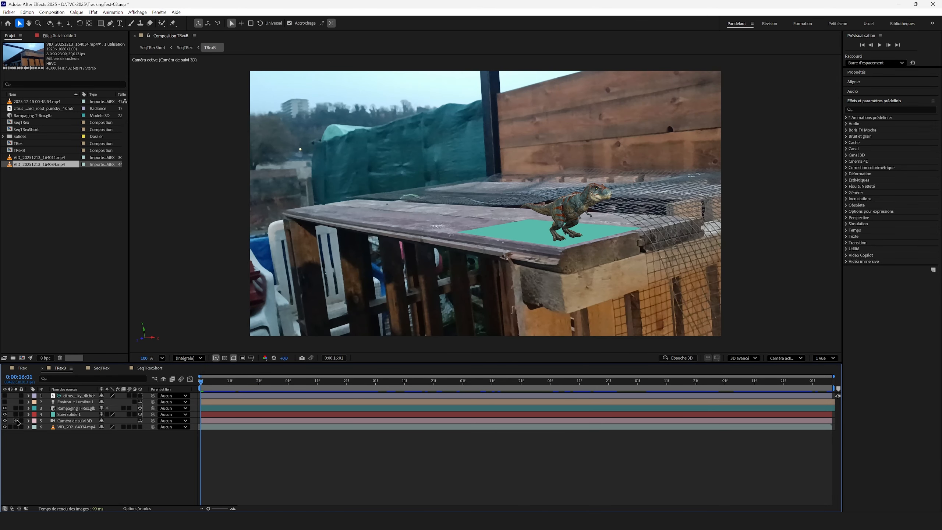
click(67, 415)
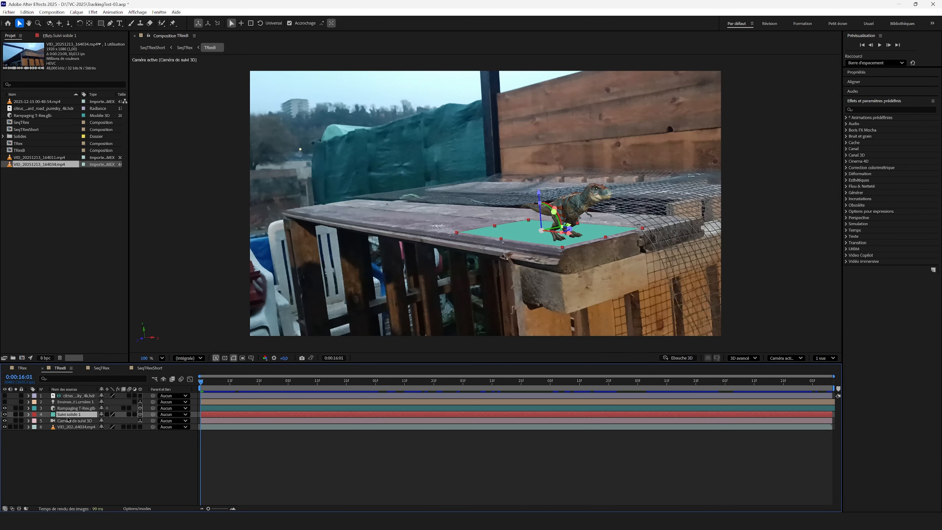
click(29, 414)
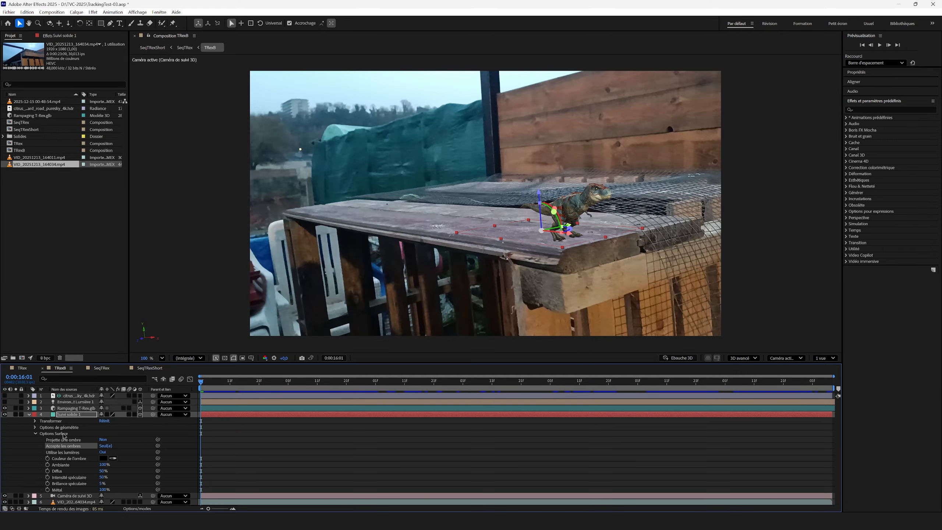